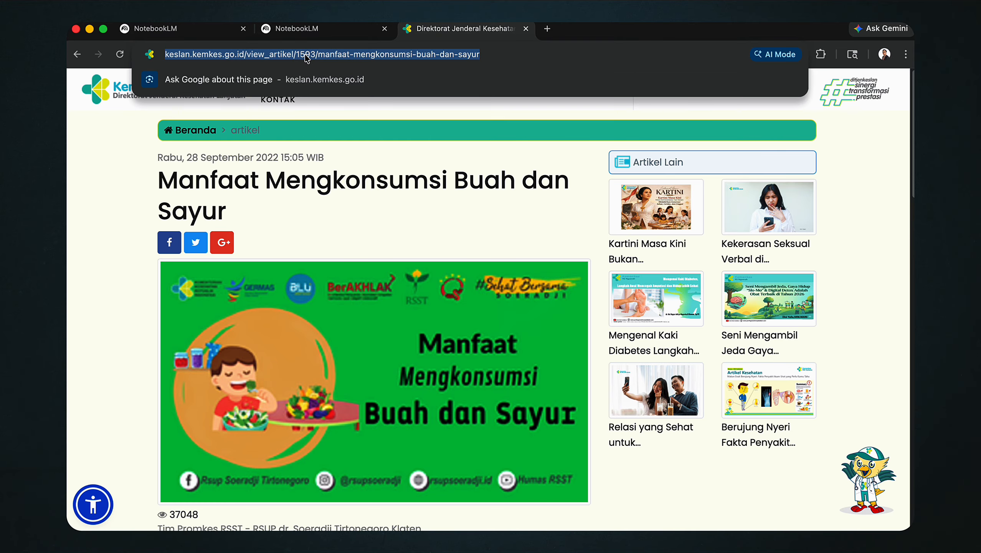
Copy the web address of the Kemenkes article "Manfaat Mengkonsumsi Buah dan Sayur"
{"action": "left_click", "coordinate": [427, 193]}
{"action": "scroll", "coordinate": [427, 192], "scroll_direction": "down", "scroll_amount": 20}
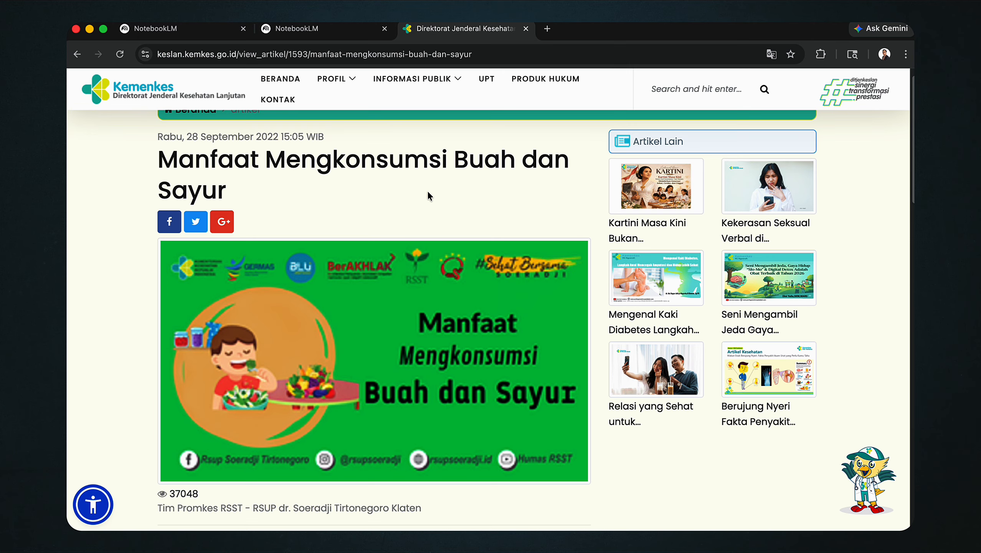
{"action": "scroll", "coordinate": [427, 190], "scroll_direction": "up", "scroll_amount": 20}
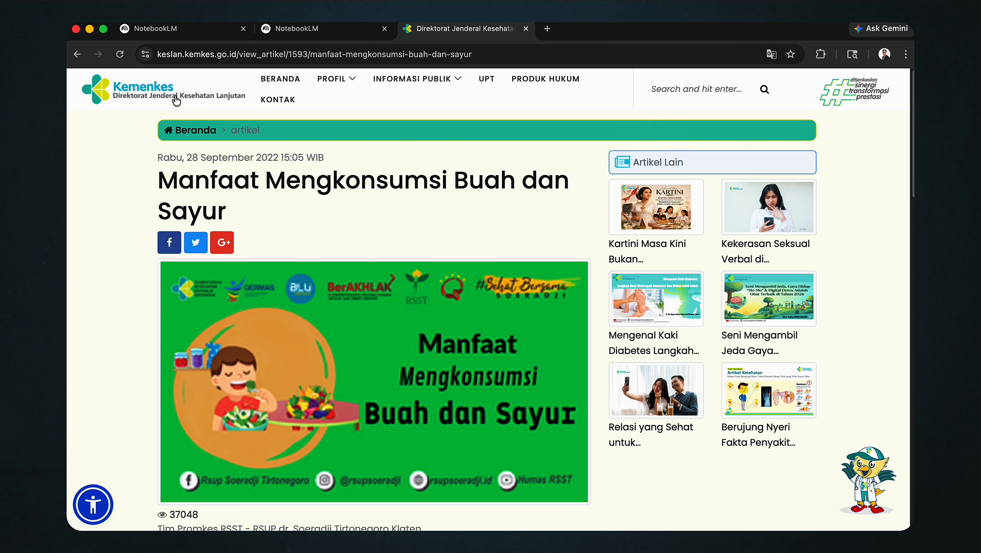
{"action": "left_click", "coordinate": [320, 56]}
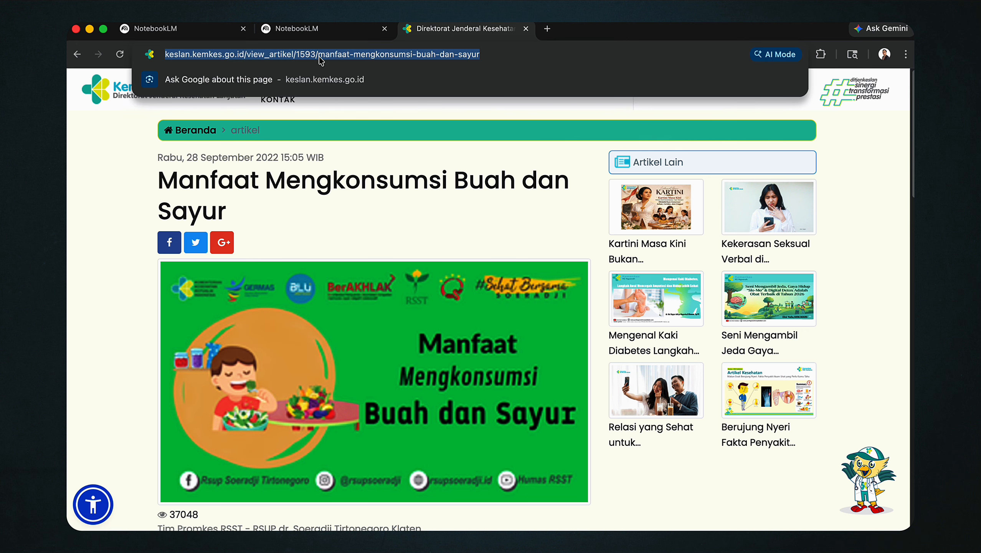
{"action": "right_click", "coordinate": [320, 57]}
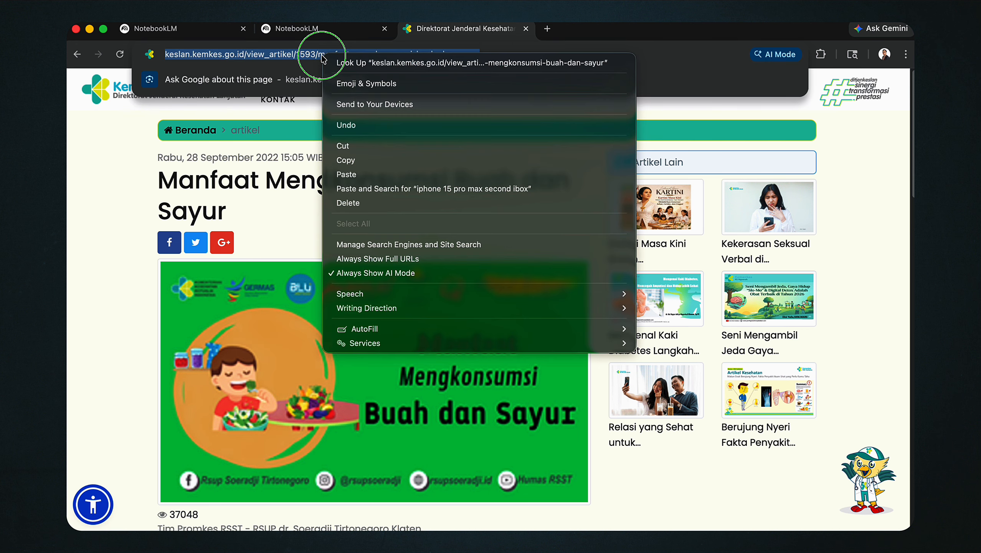
{"action": "left_click", "coordinate": [360, 161]}
Switch to the untitled NotebookLM notebook and add the copied Kemenkes article address as a source, using Web and Fast Research
{"action": "left_click", "coordinate": [296, 29]}
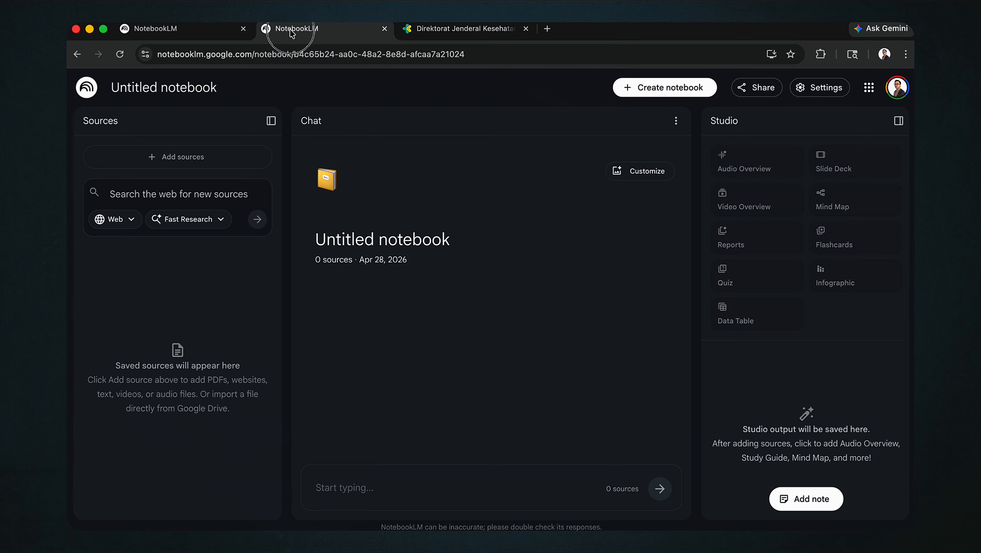
{"action": "left_click", "coordinate": [177, 155]}
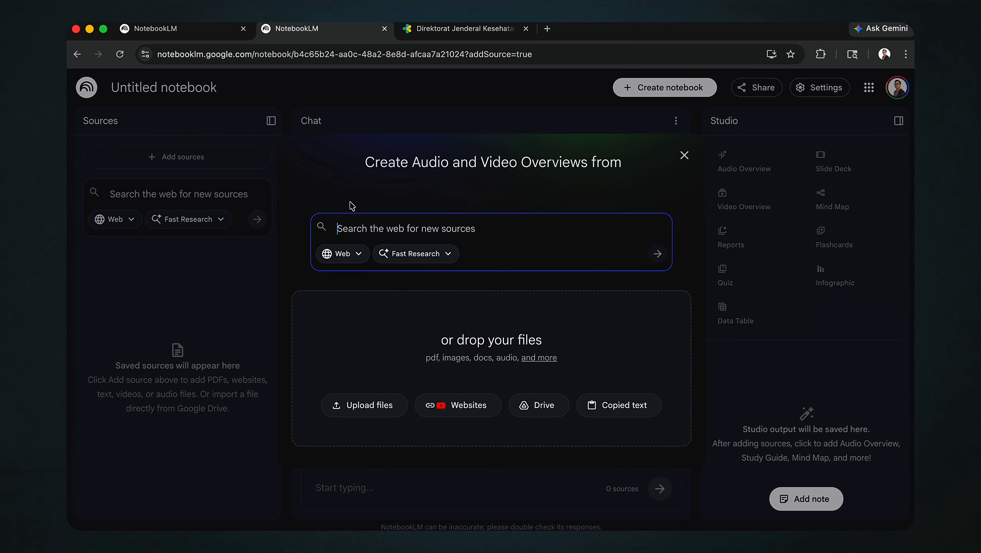
{"action": "right_click", "coordinate": [390, 229]}
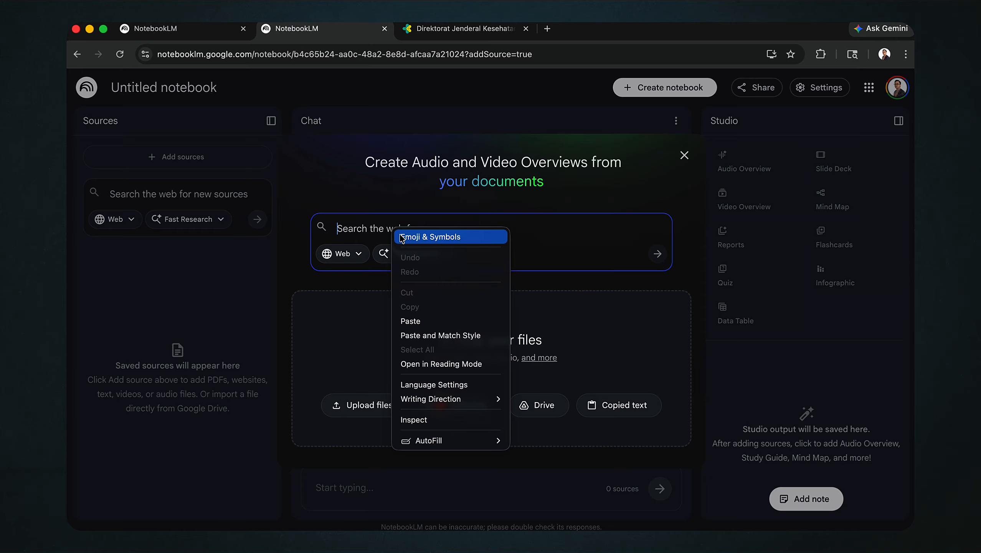
{"action": "left_click", "coordinate": [411, 321]}
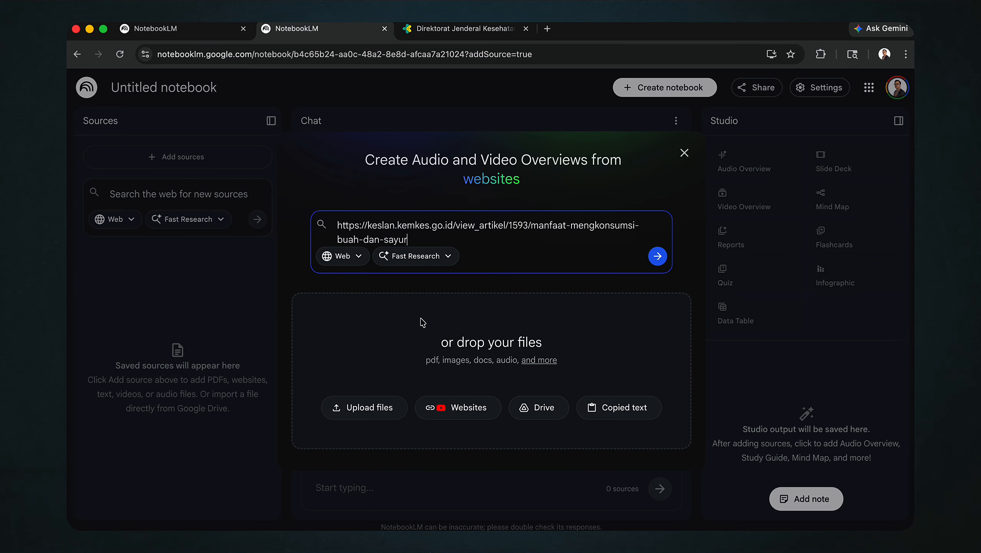
{"action": "left_click", "coordinate": [360, 260]}
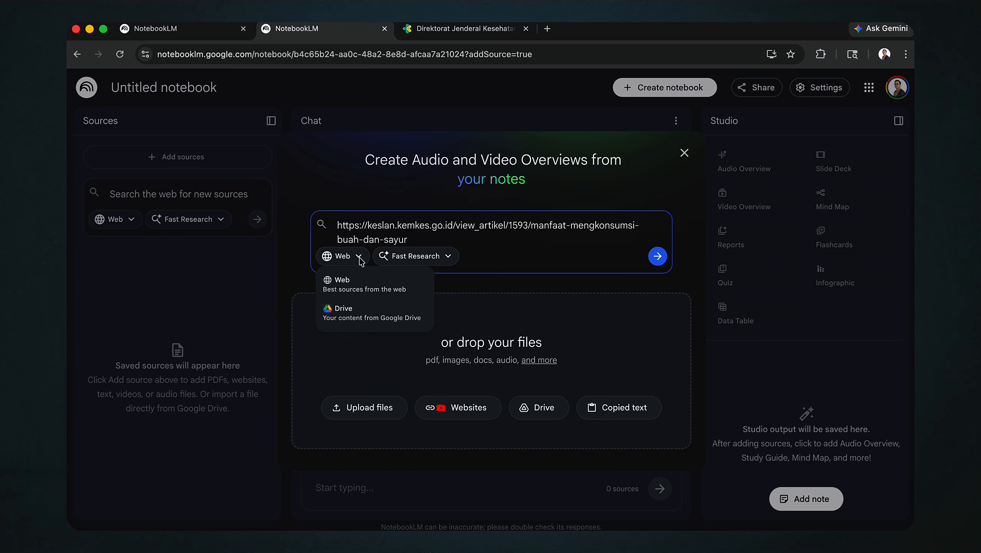
{"action": "left_click", "coordinate": [449, 258]}
{"action": "left_click", "coordinate": [448, 258]}
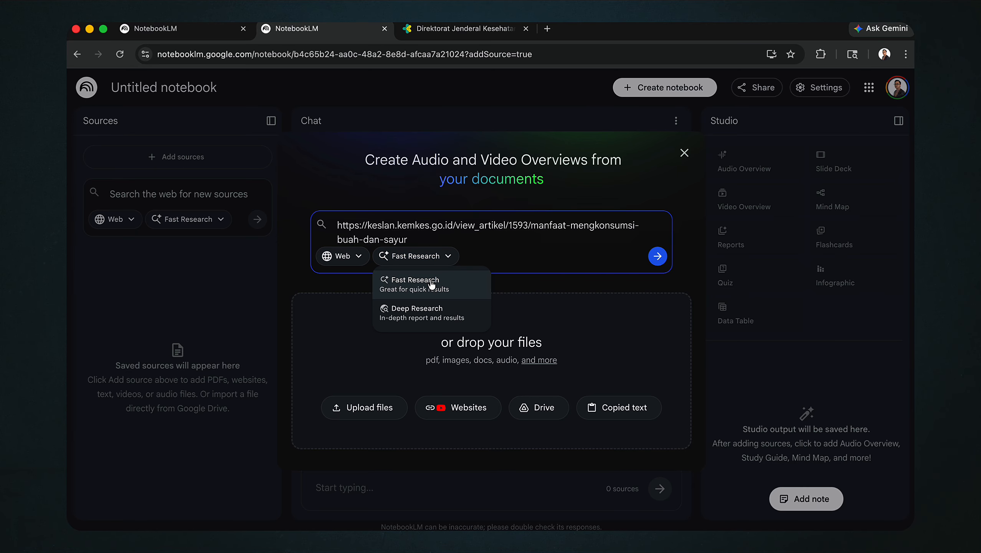
{"action": "left_click", "coordinate": [600, 281]}
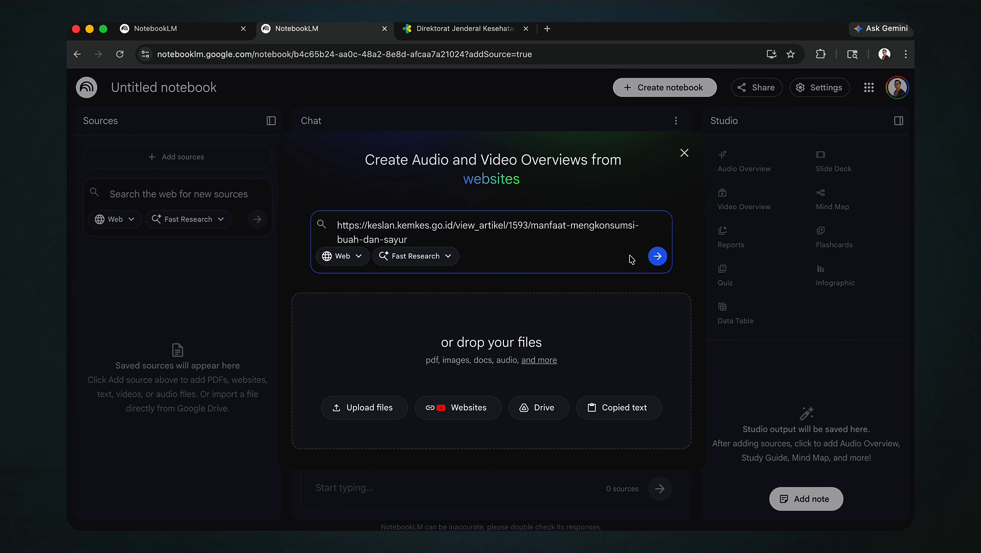
{"action": "left_click", "coordinate": [658, 257]}
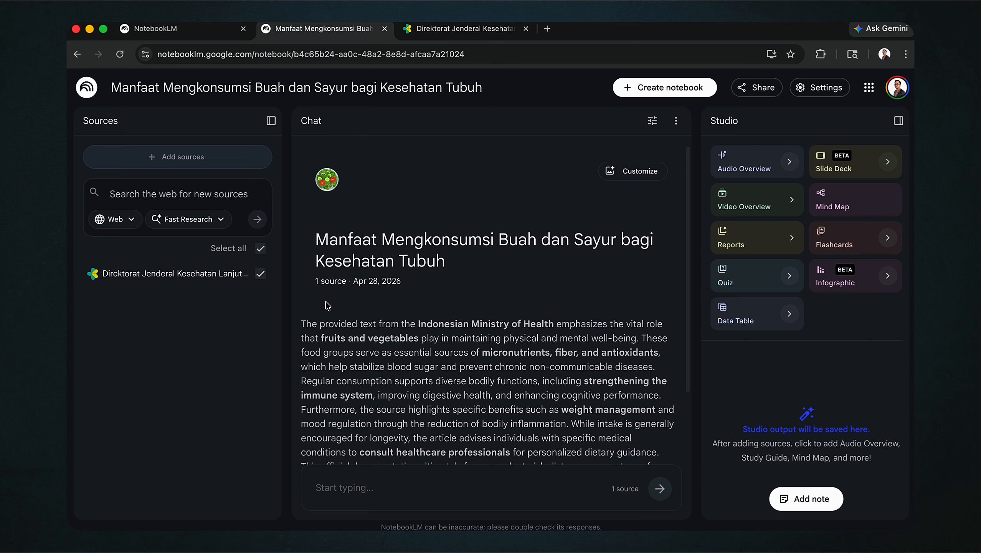
Read through the notebook's generated chat summary of the fruit and vegetable article
{"action": "scroll", "coordinate": [464, 316], "scroll_direction": "down", "scroll_amount": 2}
{"action": "scroll", "coordinate": [404, 296], "scroll_direction": "up", "scroll_amount": 2}
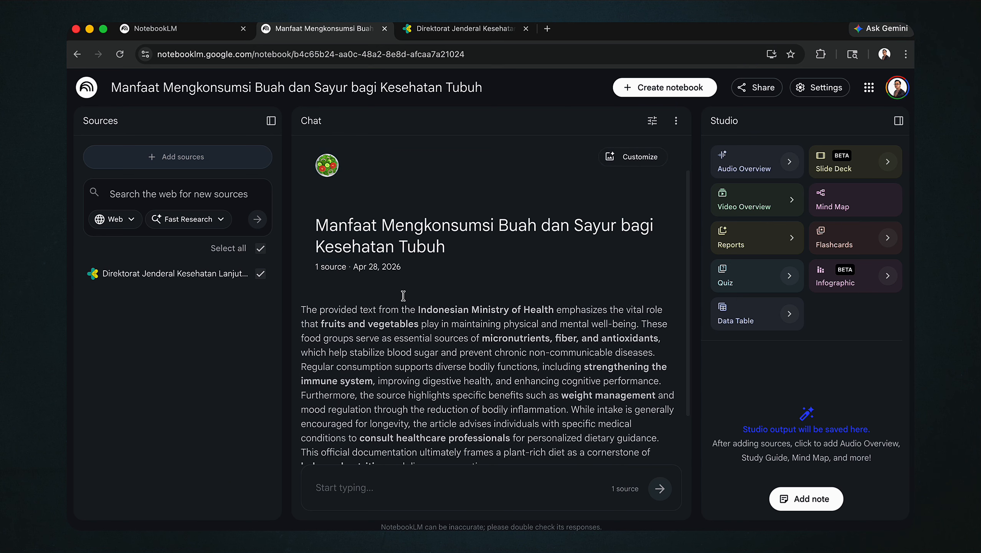
{"action": "scroll", "coordinate": [595, 274], "scroll_direction": "down", "scroll_amount": 2}
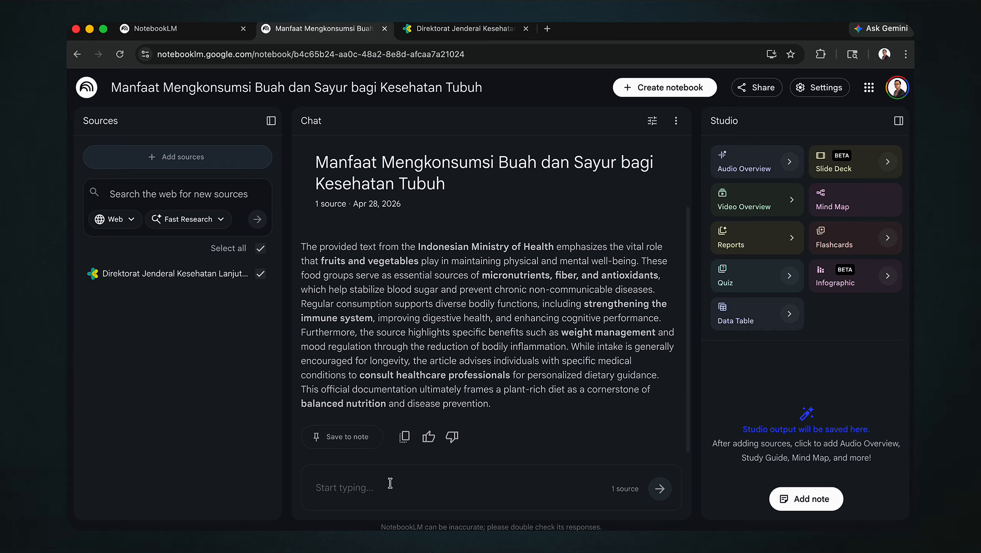
{"action": "left_click", "coordinate": [391, 483]}
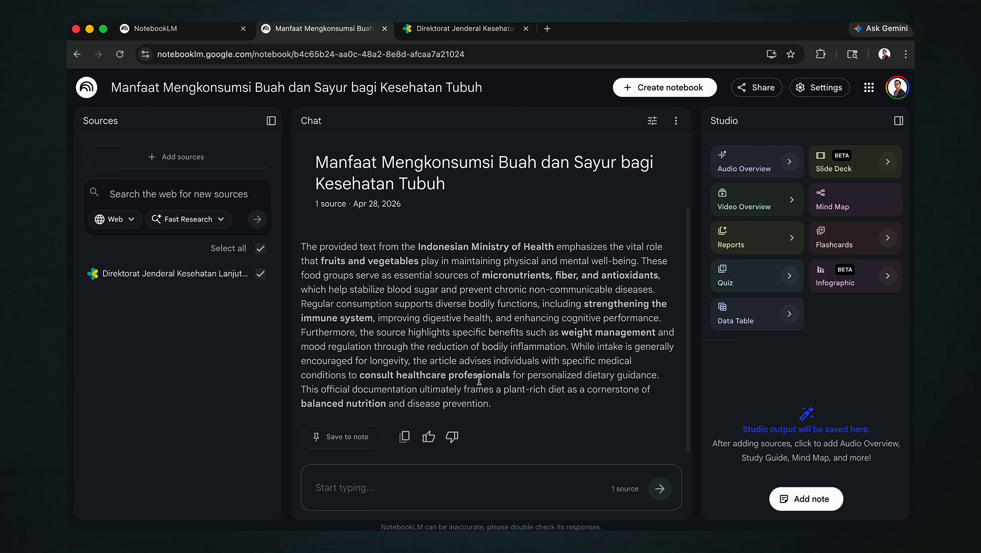
{"action": "scroll", "coordinate": [463, 401], "scroll_direction": "up", "scroll_amount": 1}
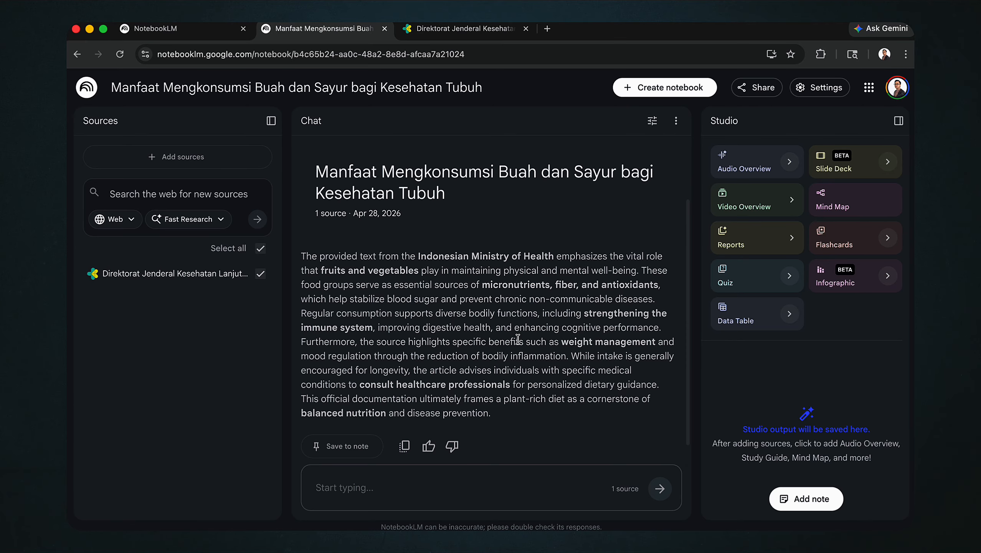
{"action": "scroll", "coordinate": [486, 369], "scroll_direction": "down", "scroll_amount": 1}
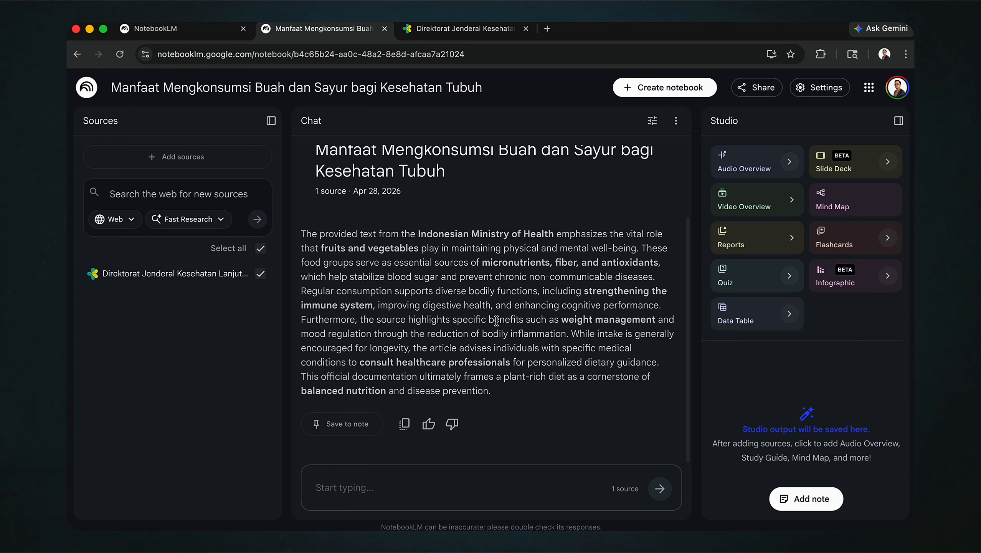
{"action": "scroll", "coordinate": [496, 321], "scroll_direction": "up", "scroll_amount": 2}
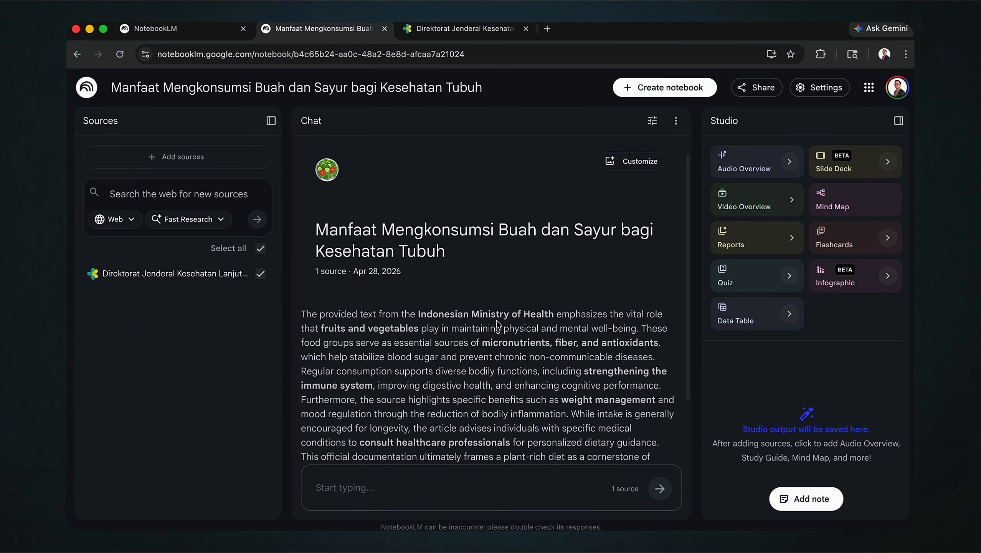
{"action": "scroll", "coordinate": [498, 324], "scroll_direction": "down", "scroll_amount": 2}
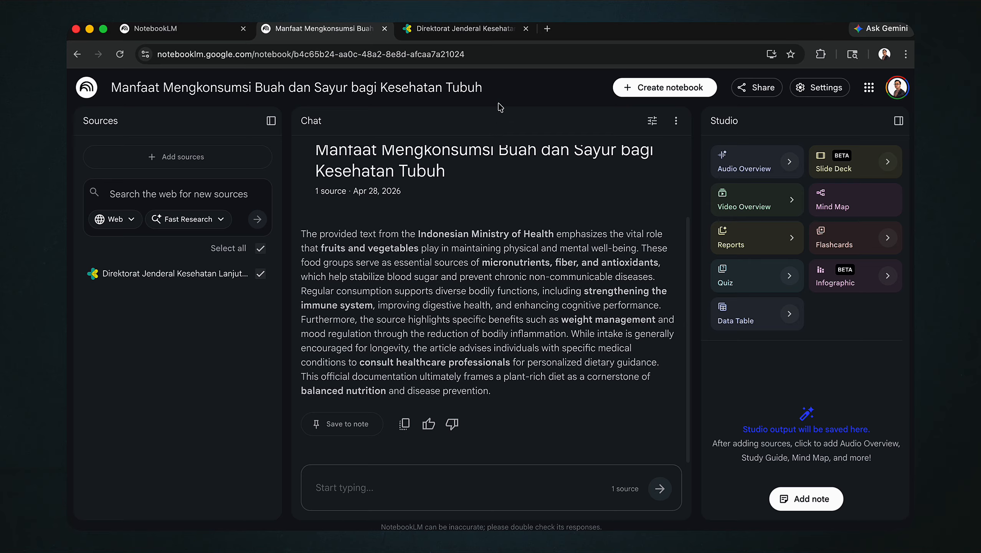
Return to the Google results for "buah dan sayur", open the Halodoc article "Perbedaan Buah dan Sayur: Anti-Bingung, Pahami Yuk!" and skim it
{"action": "left_click", "coordinate": [475, 30]}
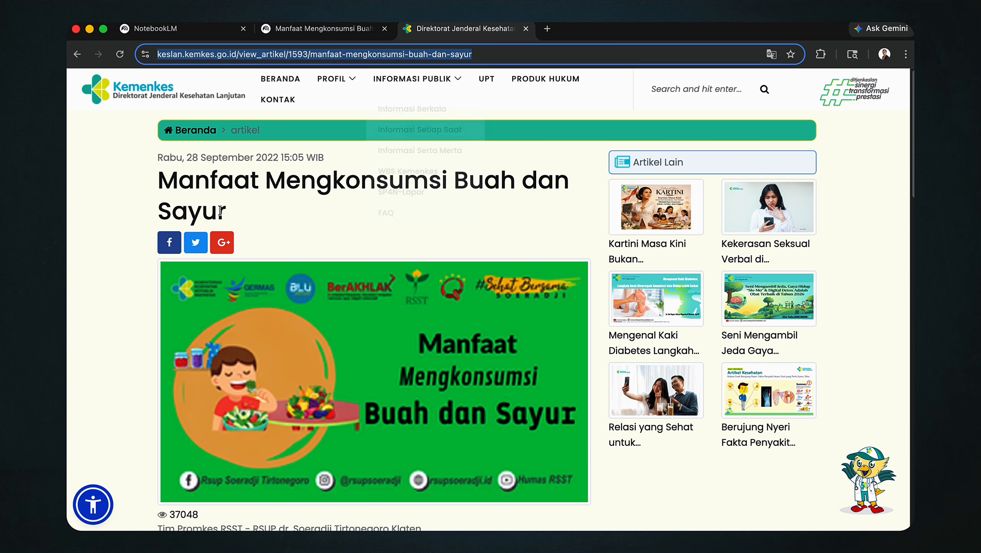
{"action": "left_click", "coordinate": [136, 254]}
{"action": "key", "text": "super+bracketleft"}
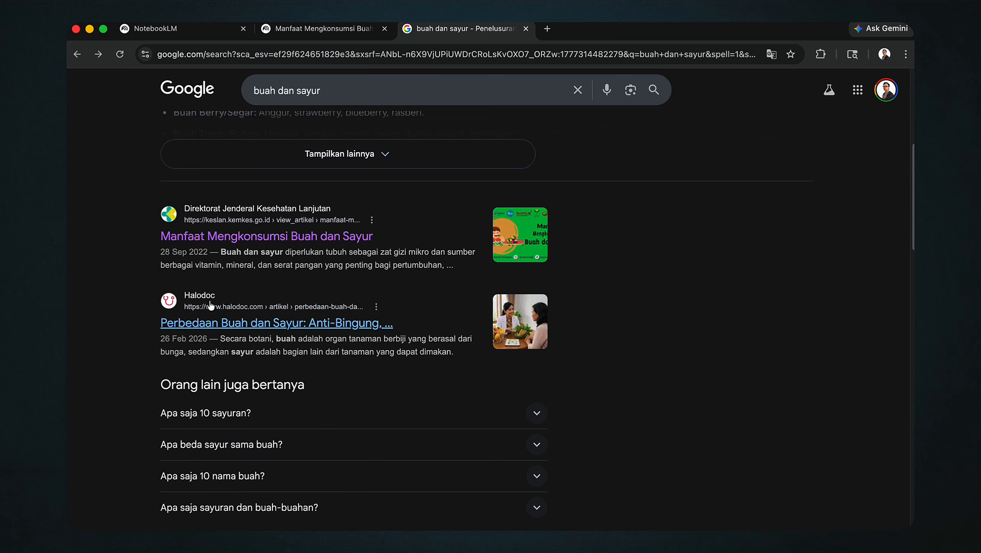
{"action": "left_click", "coordinate": [315, 327]}
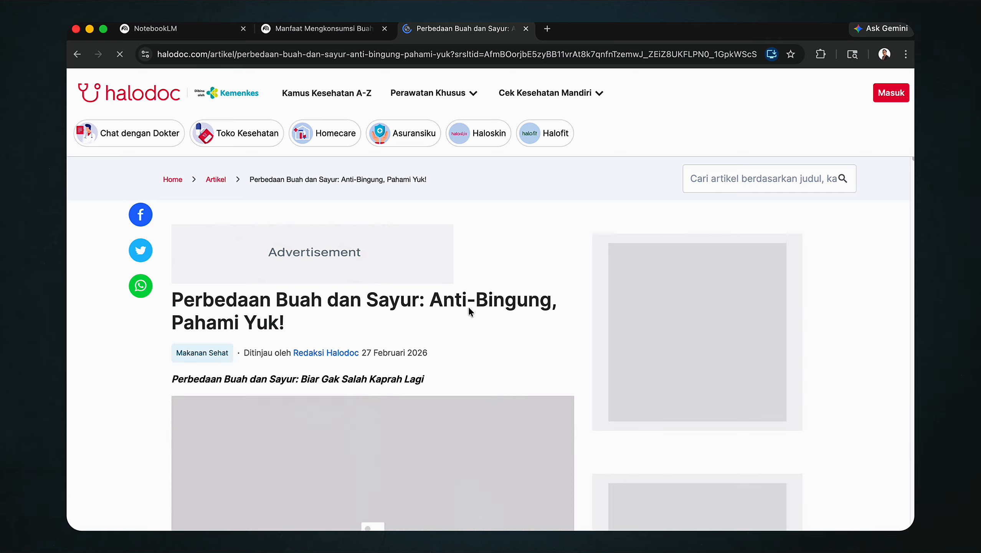
{"action": "scroll", "coordinate": [377, 333], "scroll_direction": "down", "scroll_amount": 10}
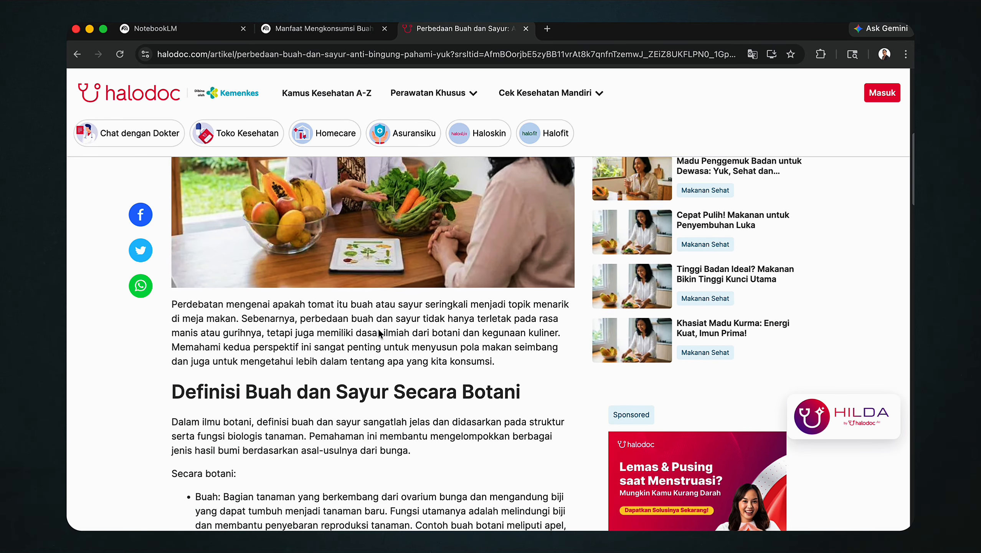
{"action": "scroll", "coordinate": [379, 334], "scroll_direction": "down", "scroll_amount": 4}
Copy the full web address of the Halodoc article
{"action": "left_click", "coordinate": [281, 54]}
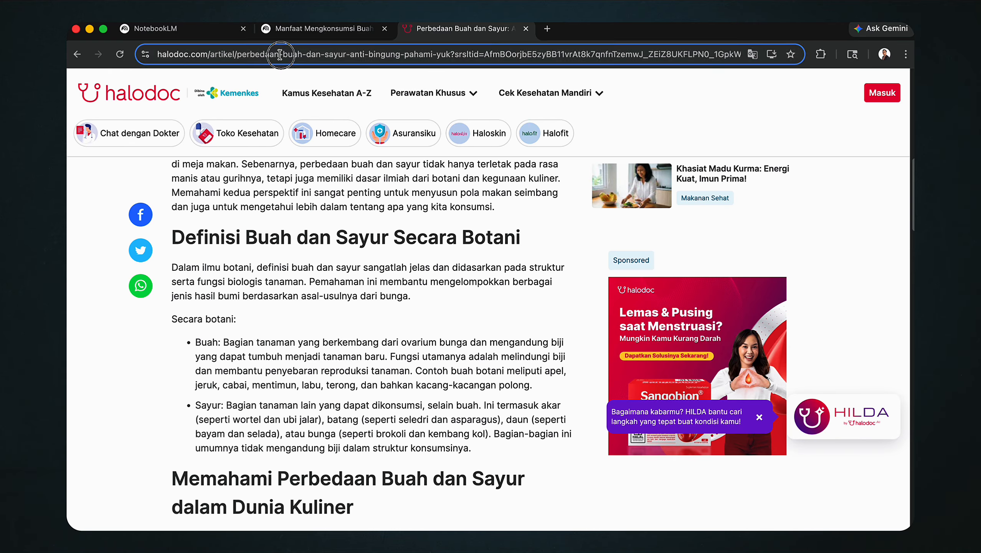
{"action": "right_click", "coordinate": [281, 54]}
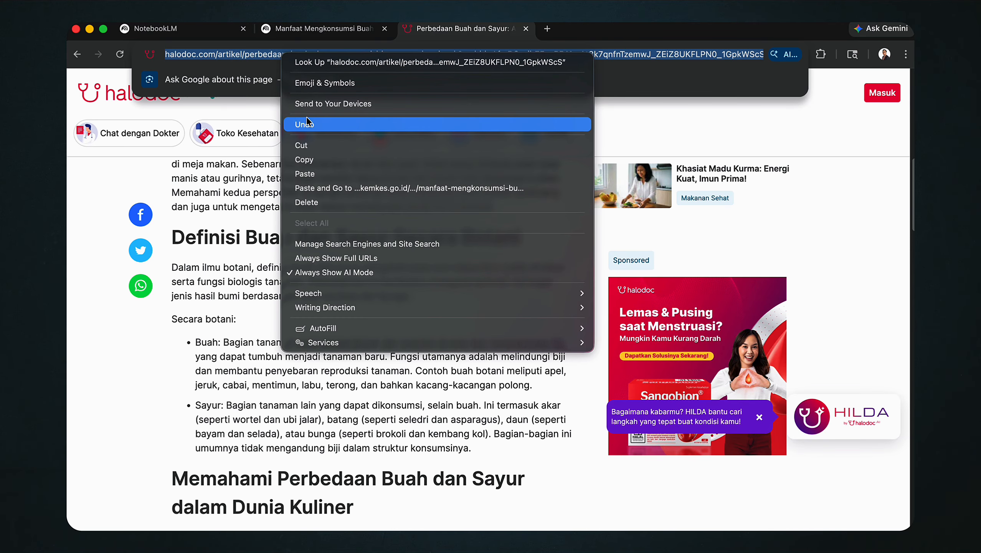
{"action": "left_click", "coordinate": [315, 159]}
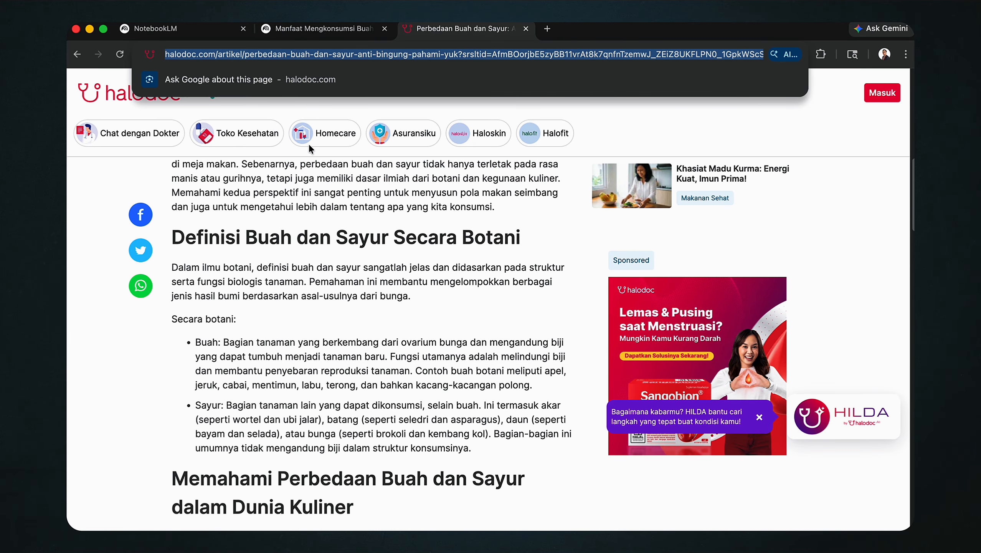
Switch back to the NotebookLM notebook and add the copied Halodoc article address as a second source
{"action": "left_click", "coordinate": [303, 31]}
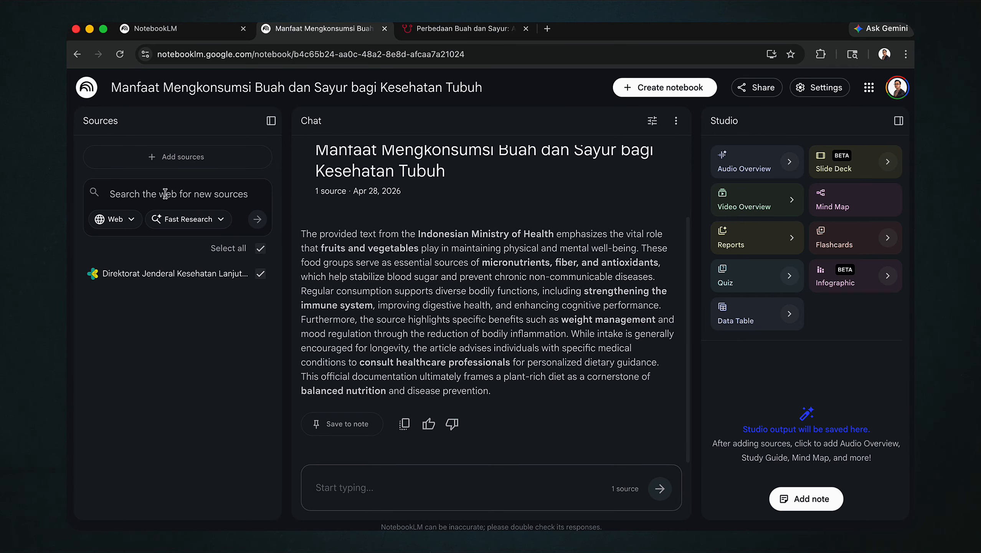
{"action": "left_click", "coordinate": [187, 156]}
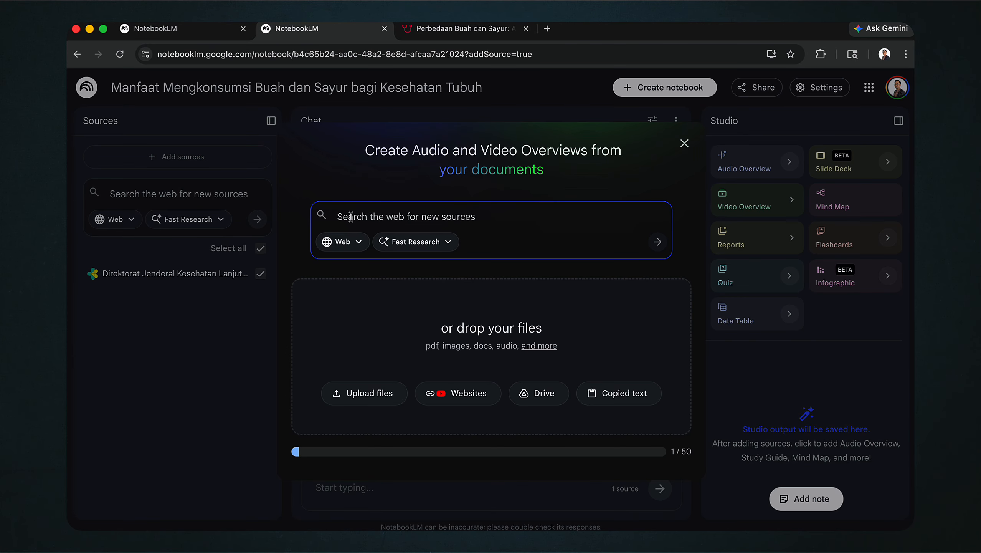
{"action": "right_click", "coordinate": [353, 217]}
{"action": "left_click", "coordinate": [403, 309]}
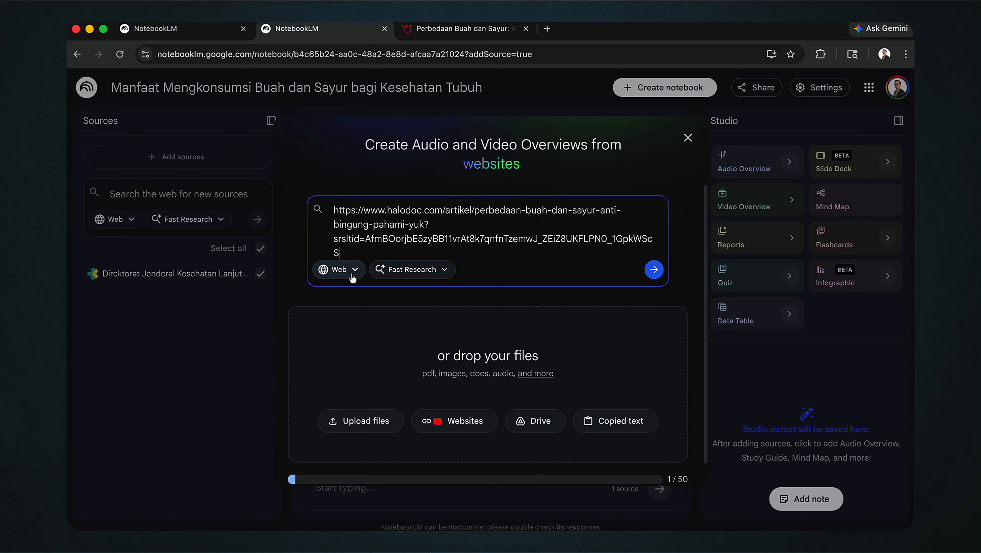
{"action": "left_click", "coordinate": [654, 270]}
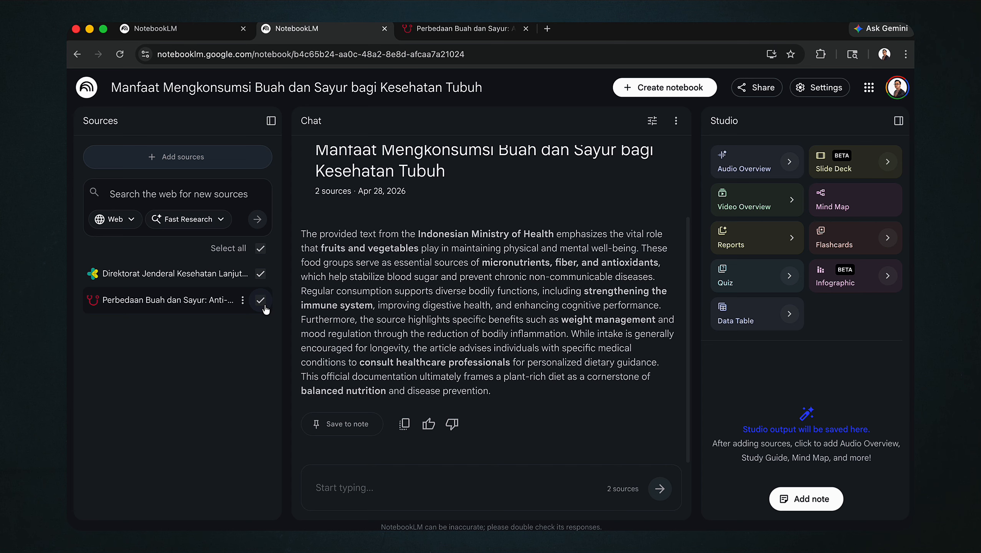
Go back to the "buah dan sayur" search results and open the Hello Sehat article "Perbedaan buah dan sayur"
{"action": "left_click", "coordinate": [451, 30]}
{"action": "key", "text": "super+bracketleft"}
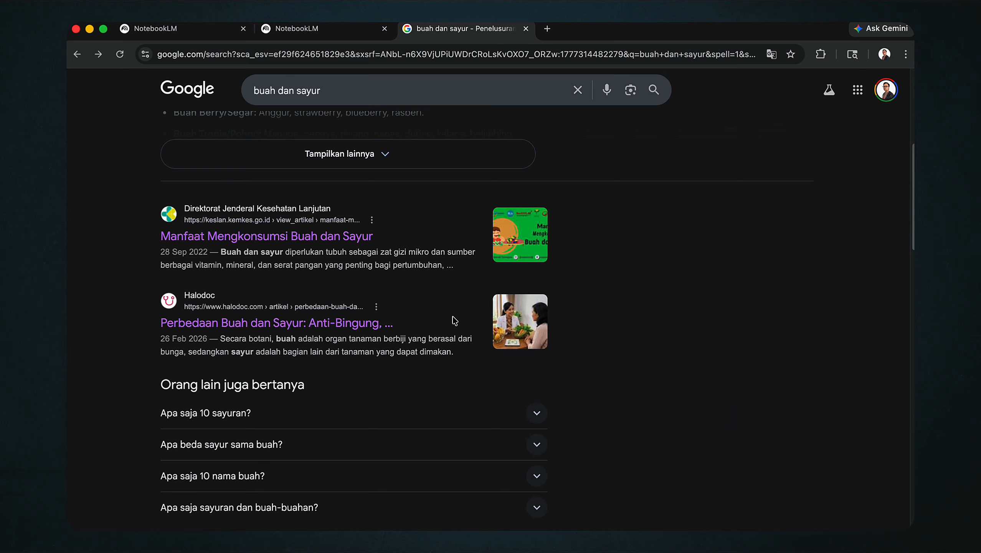
{"action": "scroll", "coordinate": [423, 343], "scroll_direction": "down", "scroll_amount": 8}
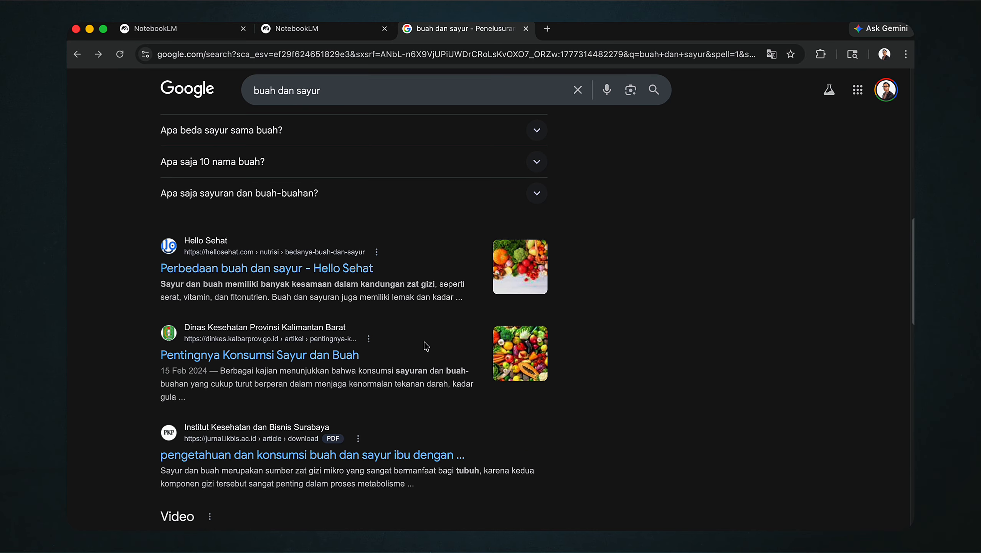
{"action": "left_click", "coordinate": [271, 275]}
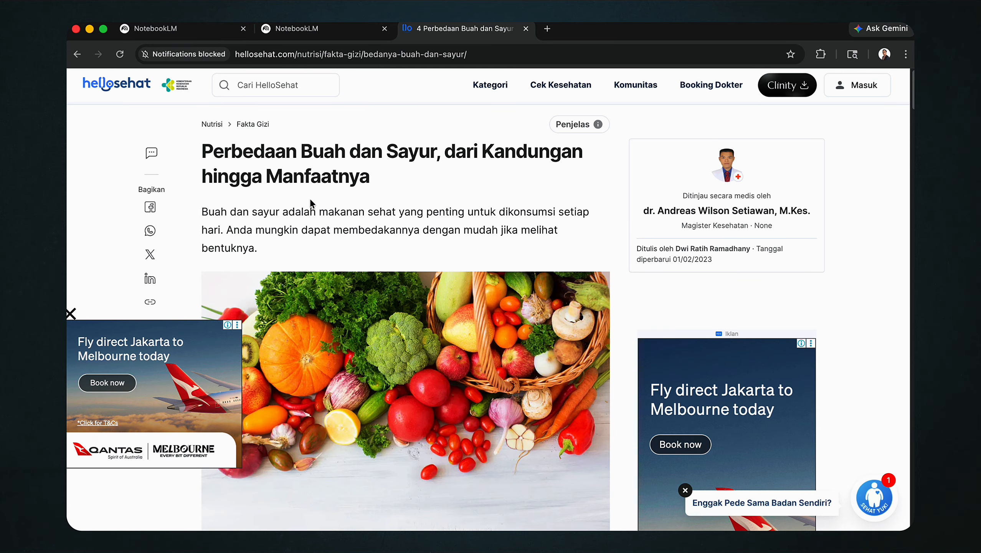
Switch to the NotebookLM notebook and add the copied Hello Sehat article address as a third source
{"action": "left_click", "coordinate": [296, 28]}
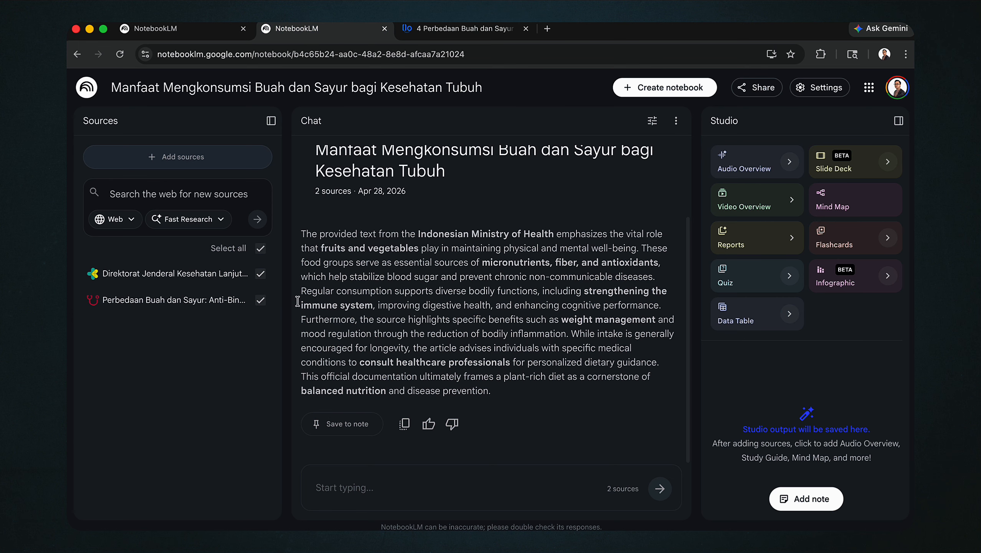
{"action": "left_click", "coordinate": [192, 159]}
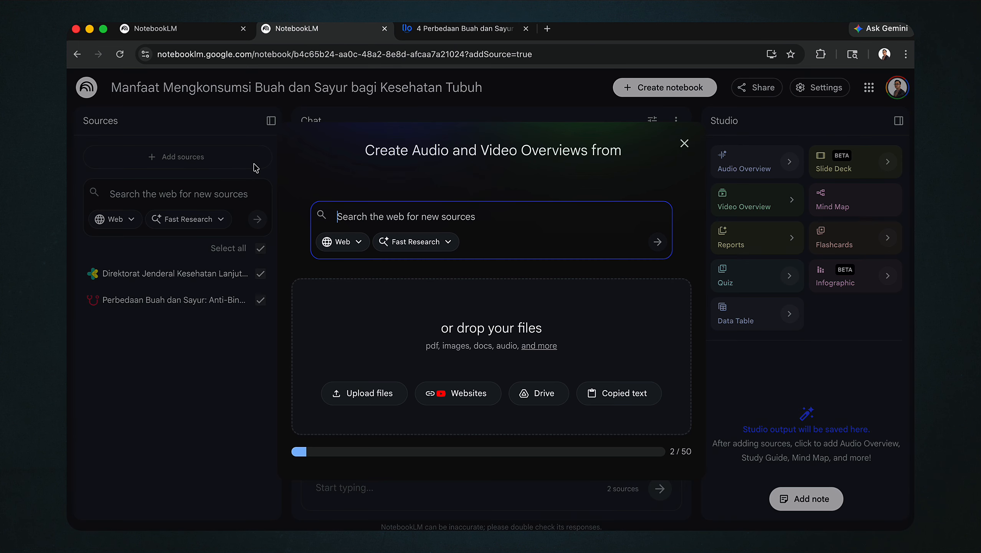
{"action": "right_click", "coordinate": [367, 213]}
{"action": "left_click", "coordinate": [401, 302]}
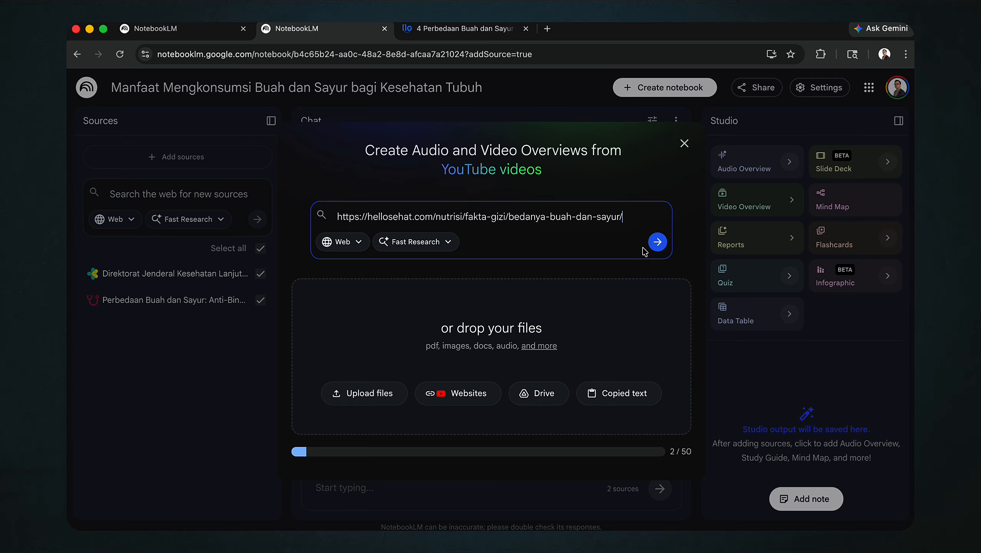
{"action": "left_click", "coordinate": [656, 242]}
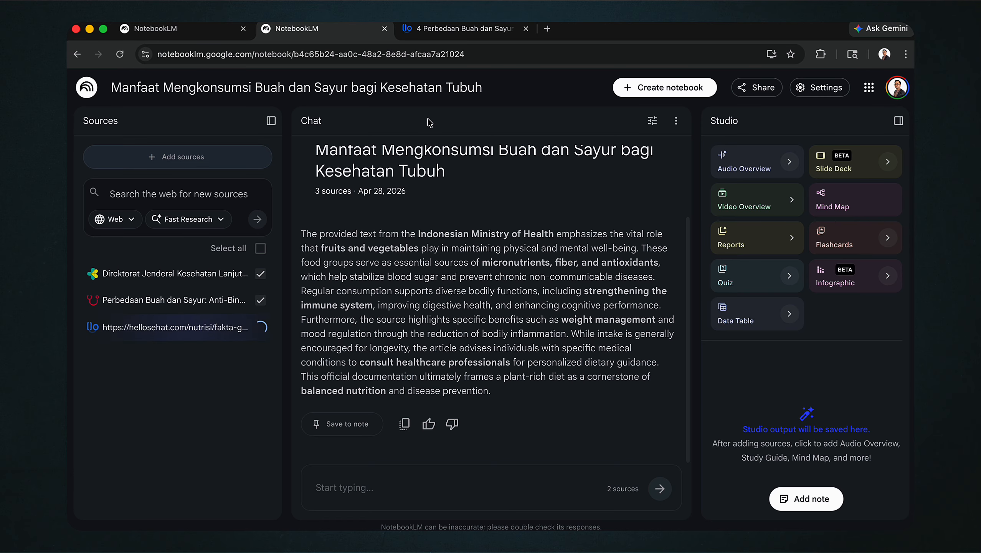
Go back to the "buah dan sayur" search results and download the Institut Kesehatan dan Bisnis Surabaya PDF "pengetahuan dan konsumsi buah dan sayur ibu dengan ..."
{"action": "left_click", "coordinate": [447, 31]}
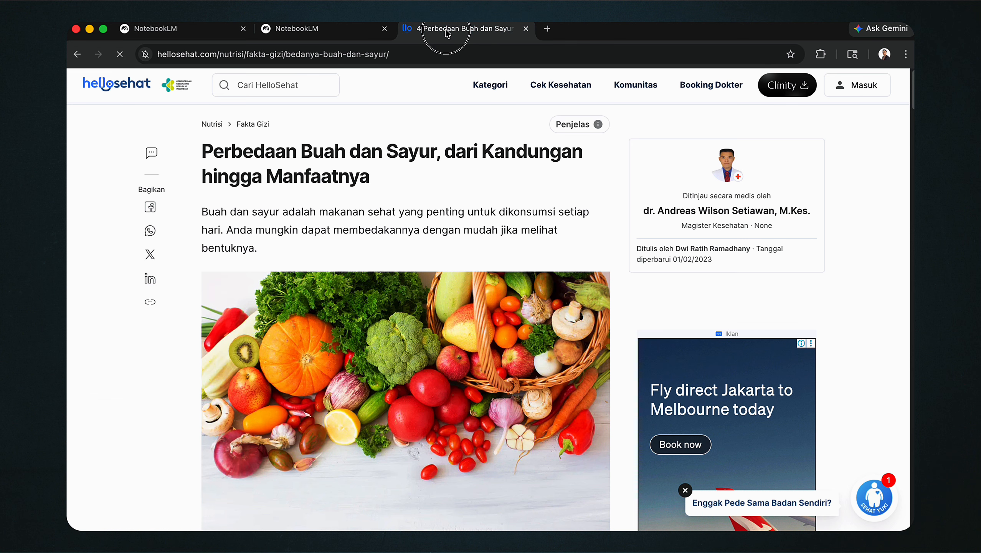
{"action": "scroll", "coordinate": [229, 269], "scroll_direction": "down", "scroll_amount": 1}
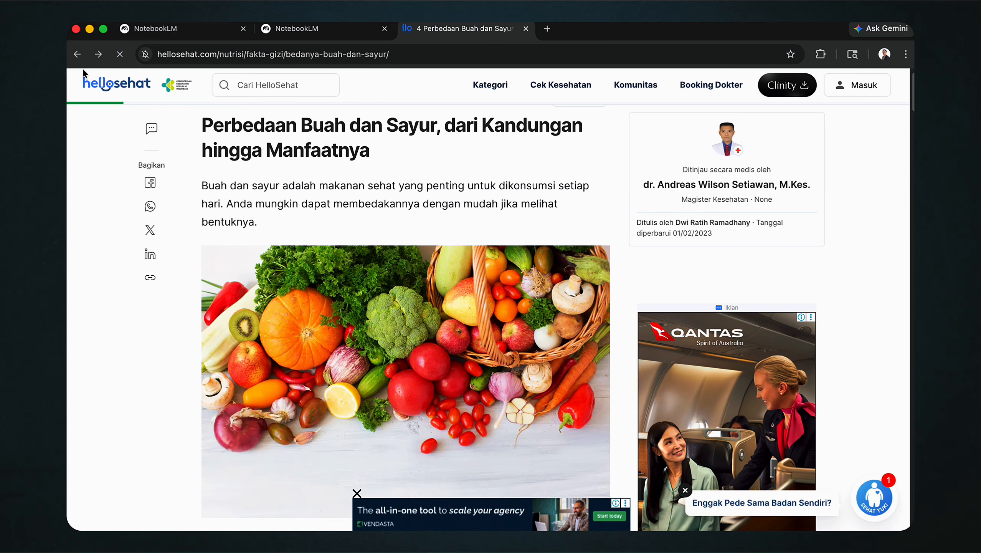
{"action": "left_click", "coordinate": [77, 54]}
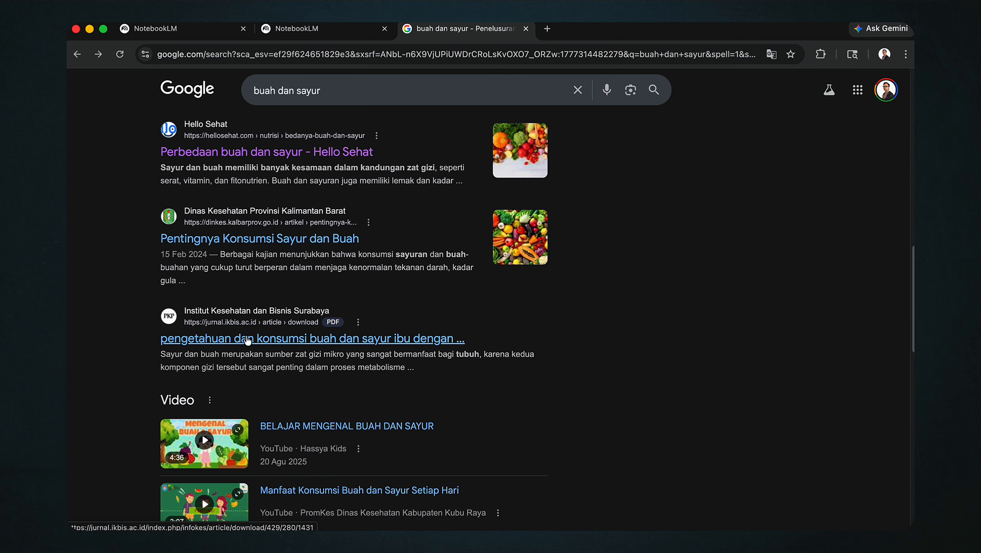
{"action": "scroll", "coordinate": [249, 340], "scroll_direction": "down", "scroll_amount": 3}
{"action": "left_click", "coordinate": [252, 243]}
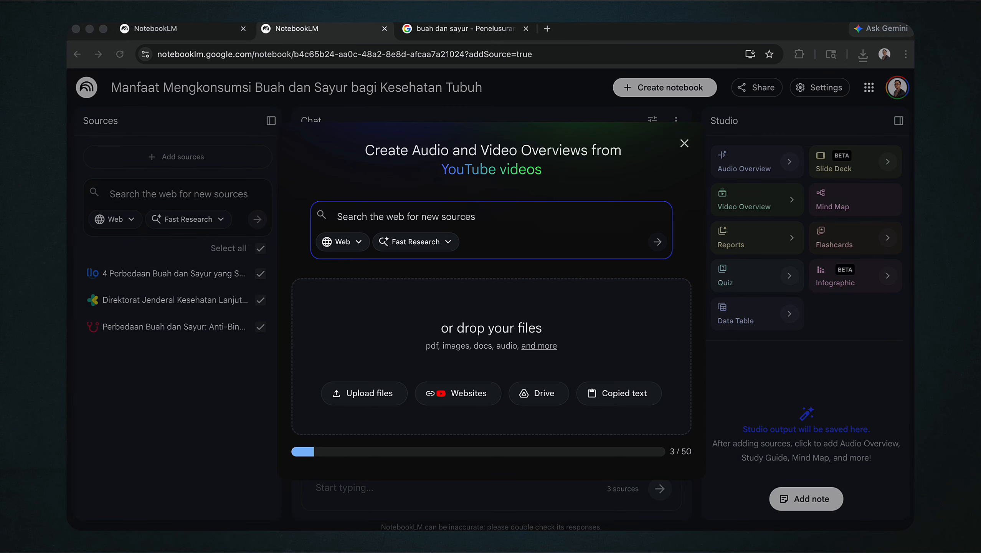
Add the downloaded "pengelola,+PENGETAHUAN+DAN+K..." PDF file to the NotebookLM notebook as a fourth source
{"action": "left_click_drag", "start_coordinate": [905, 396], "coordinate": [504, 329]}
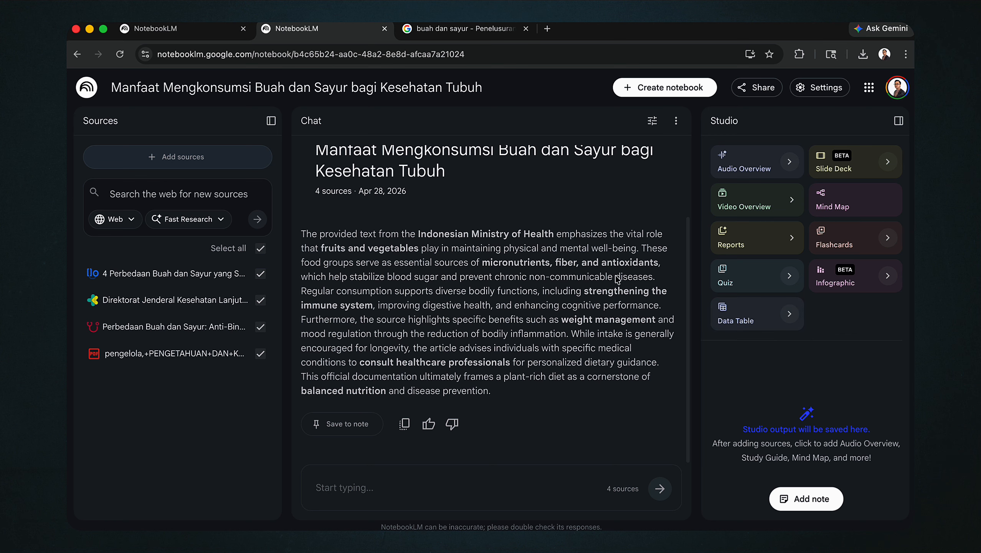
{"action": "scroll", "coordinate": [450, 274], "scroll_direction": "up", "scroll_amount": 3}
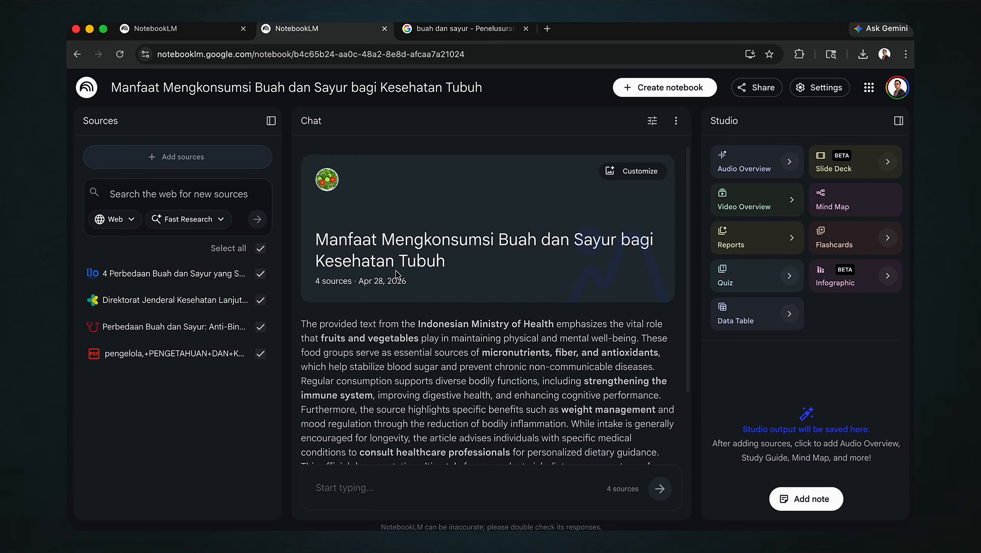